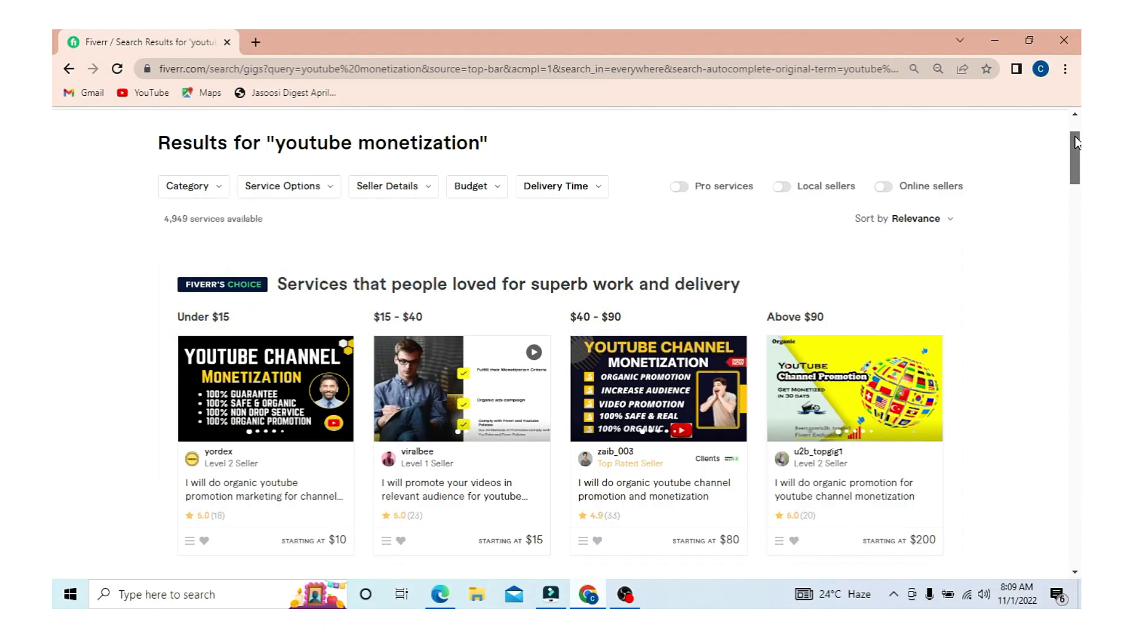
- Scroll through the Azure for Students page offering $100 credit with no credit card
drag(1077, 142, 1080, 425)
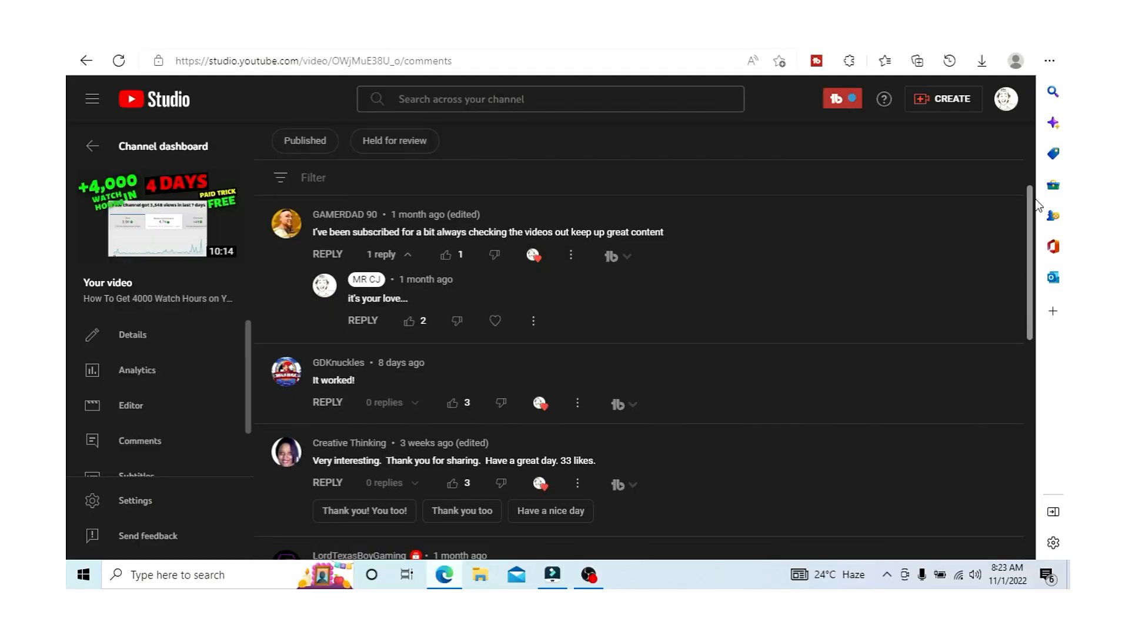
drag(1036, 200, 1069, 588)
scroll(529, 352, down, 5)
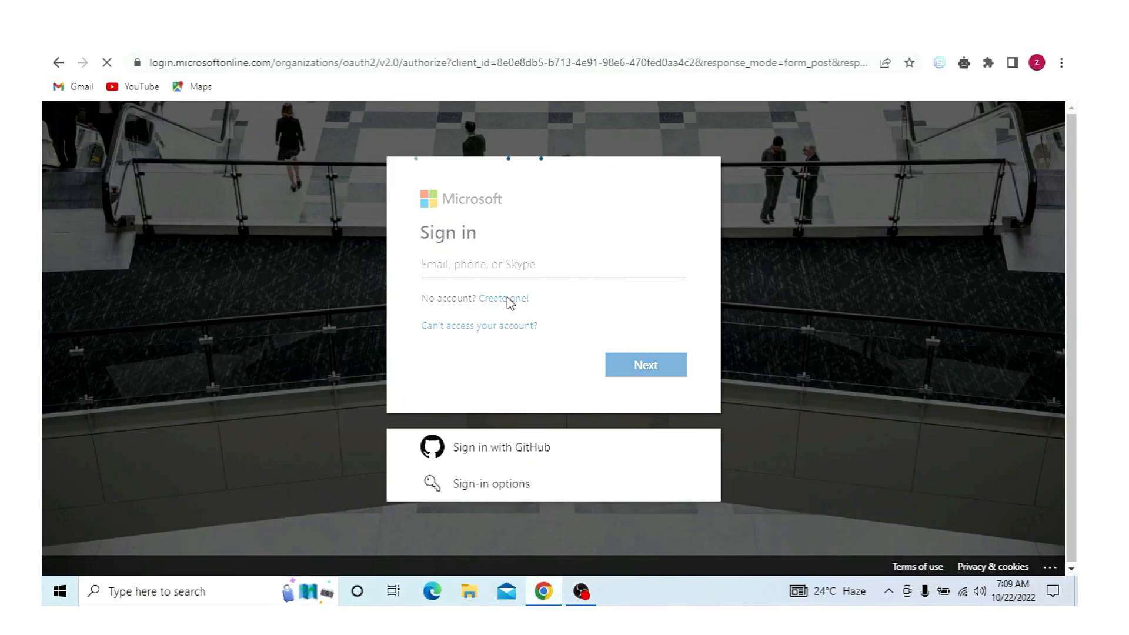
- Begin creating a new Microsoft account and start entering its e-mail address
click(515, 293)
text(tech)
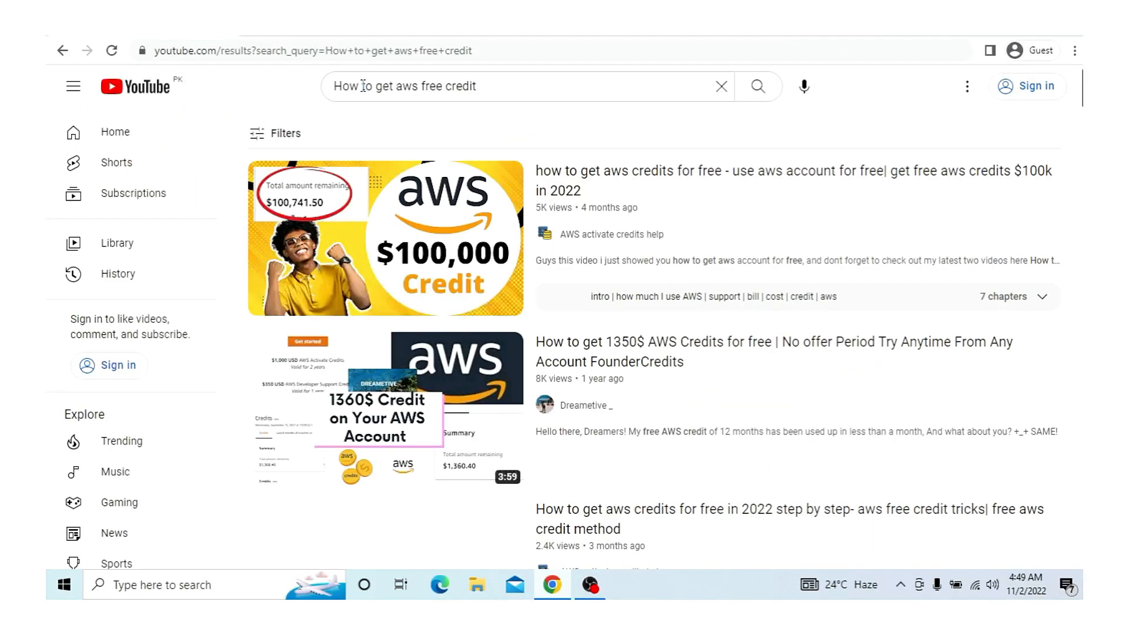
- Scroll through the YouTube results for 'How to get aws free credit'
scroll(947, 178, down, 5)
scroll(664, 338, down, 20)
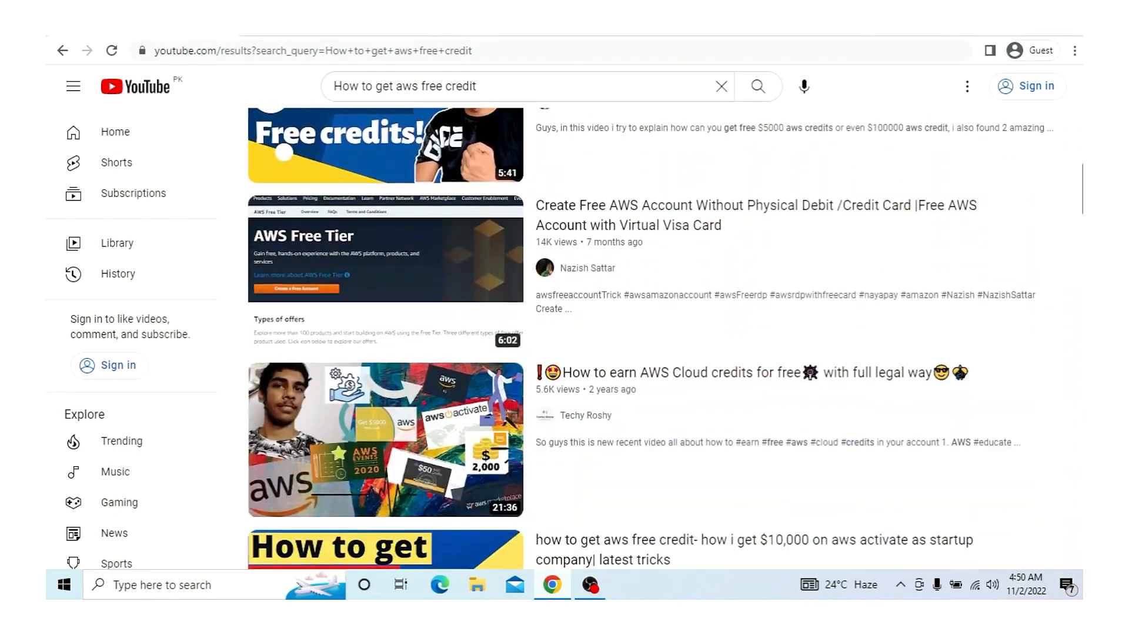
scroll(664, 338, down, 5)
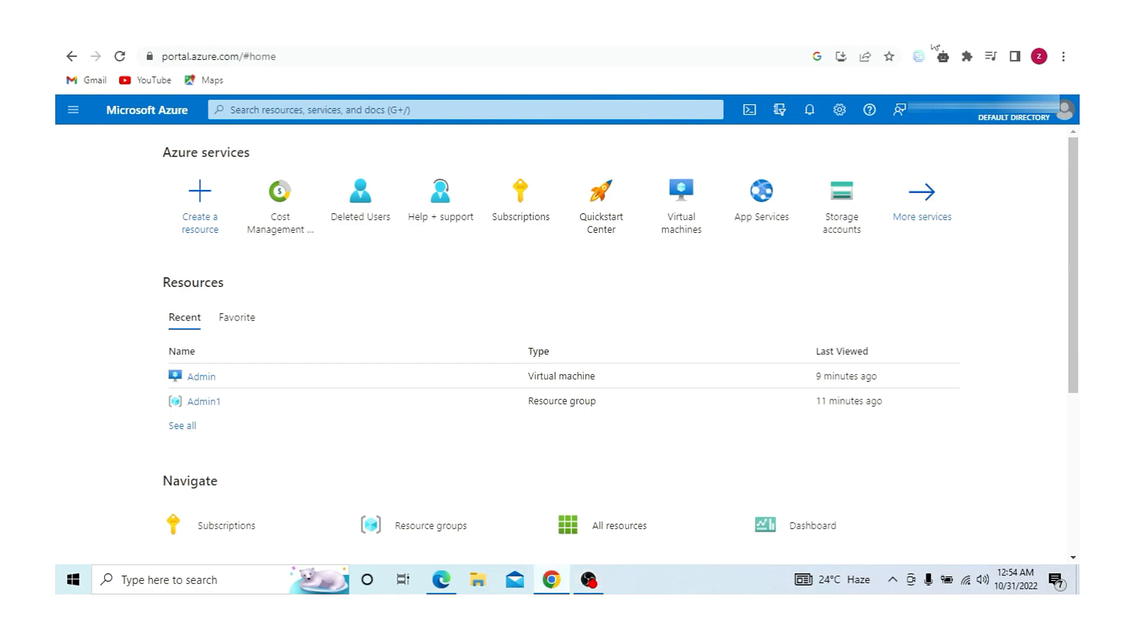
- Open the billing account's Payment methods in Cost Management to see the $198.38 remaining credit
click(272, 209)
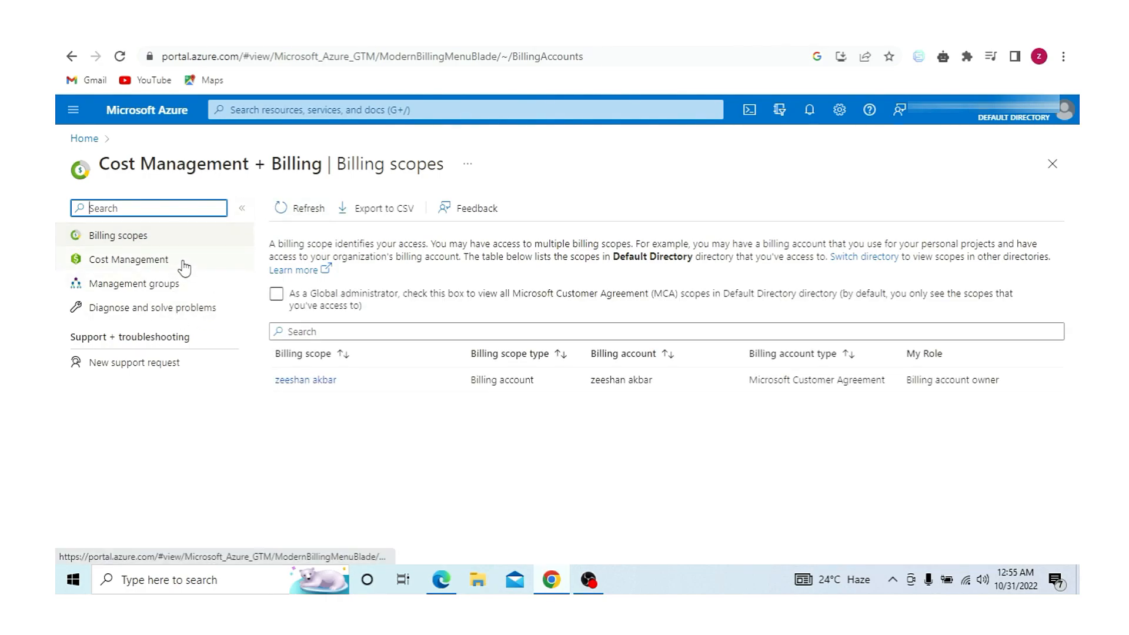
click(154, 261)
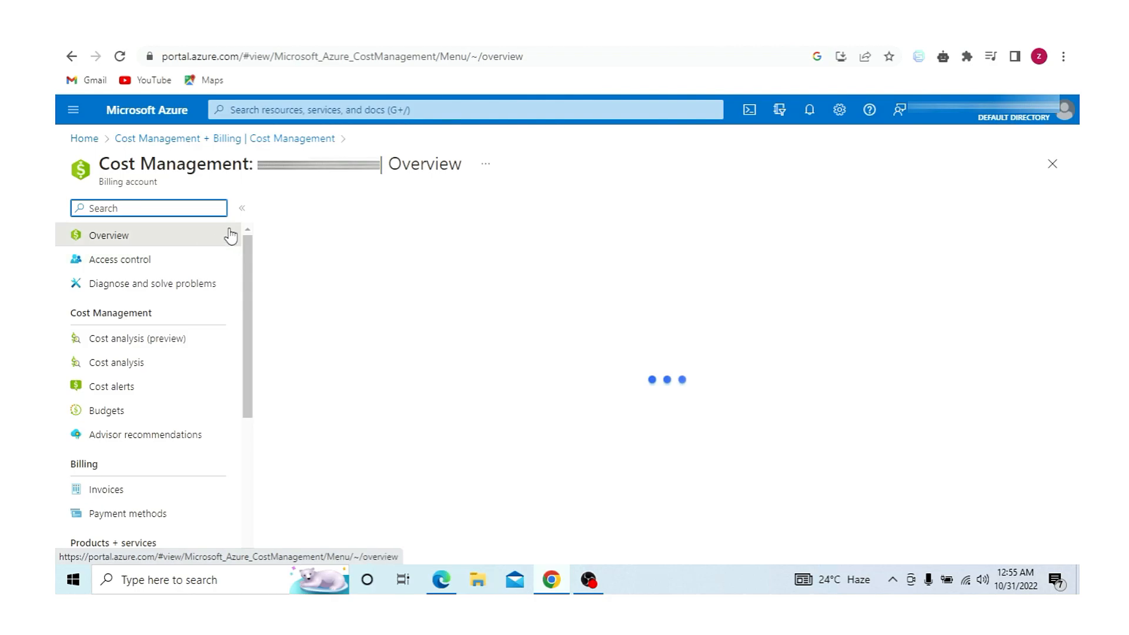
scroll(252, 308, down, 2)
click(159, 408)
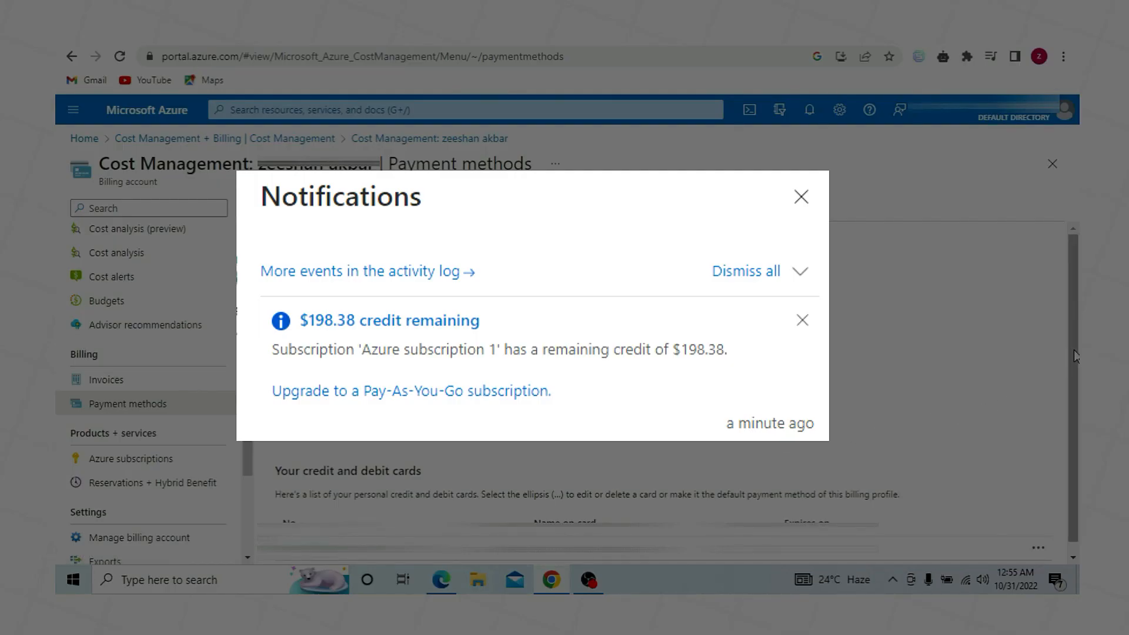
drag(1076, 355, 1076, 366)
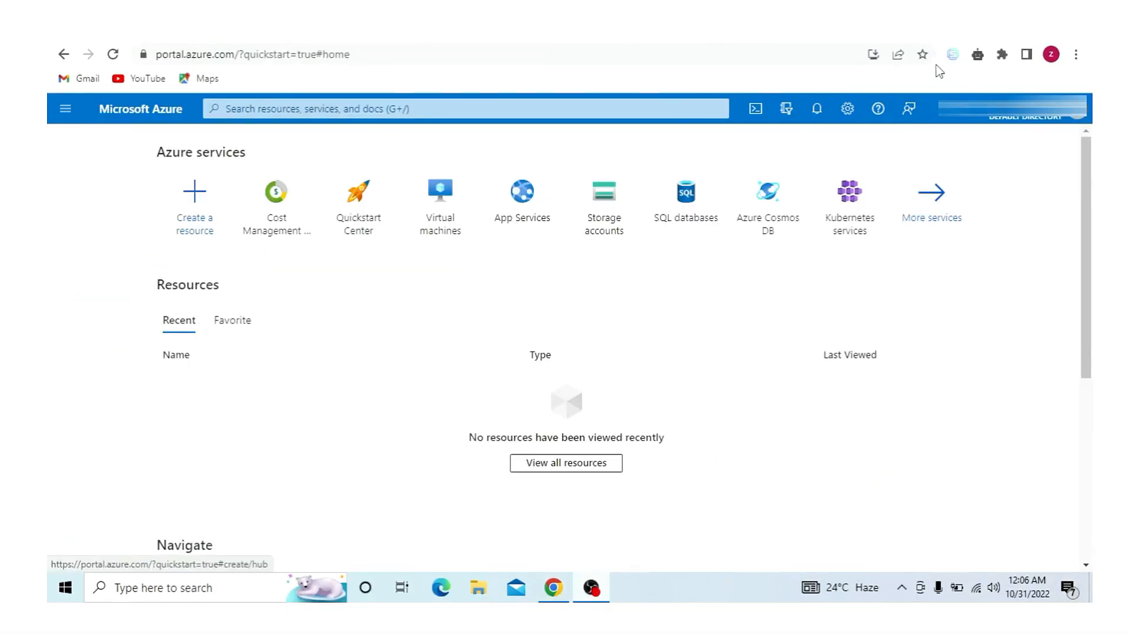
- Start a new virtual machine from Create a resource with new resource group Admin1
click(196, 216)
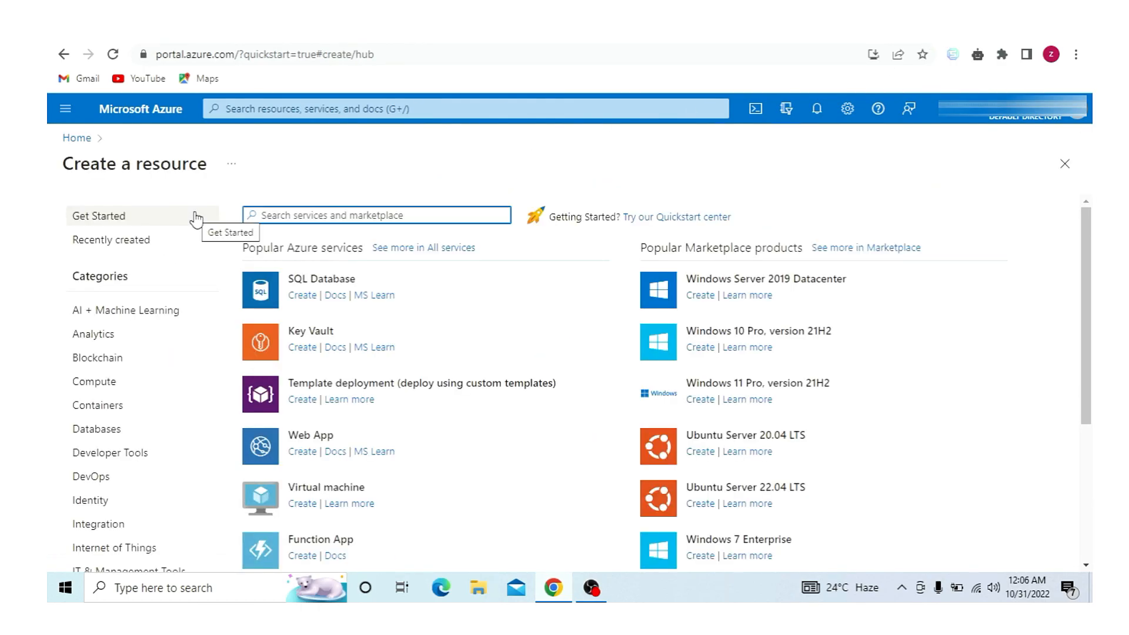
click(334, 488)
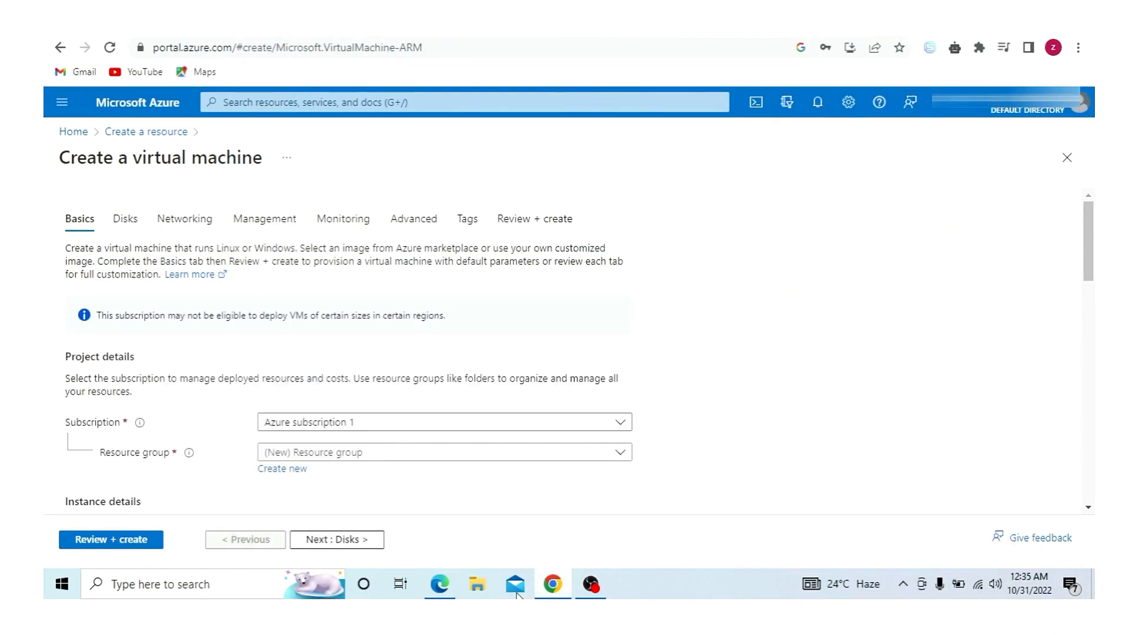
click(290, 470)
text(Admi)
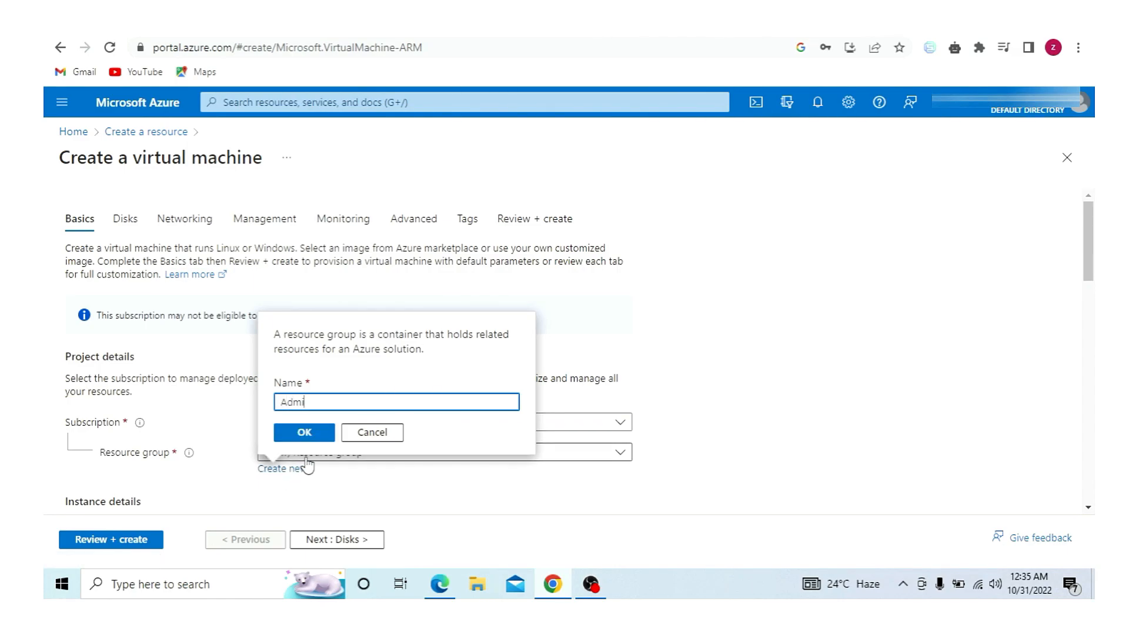
text(n)
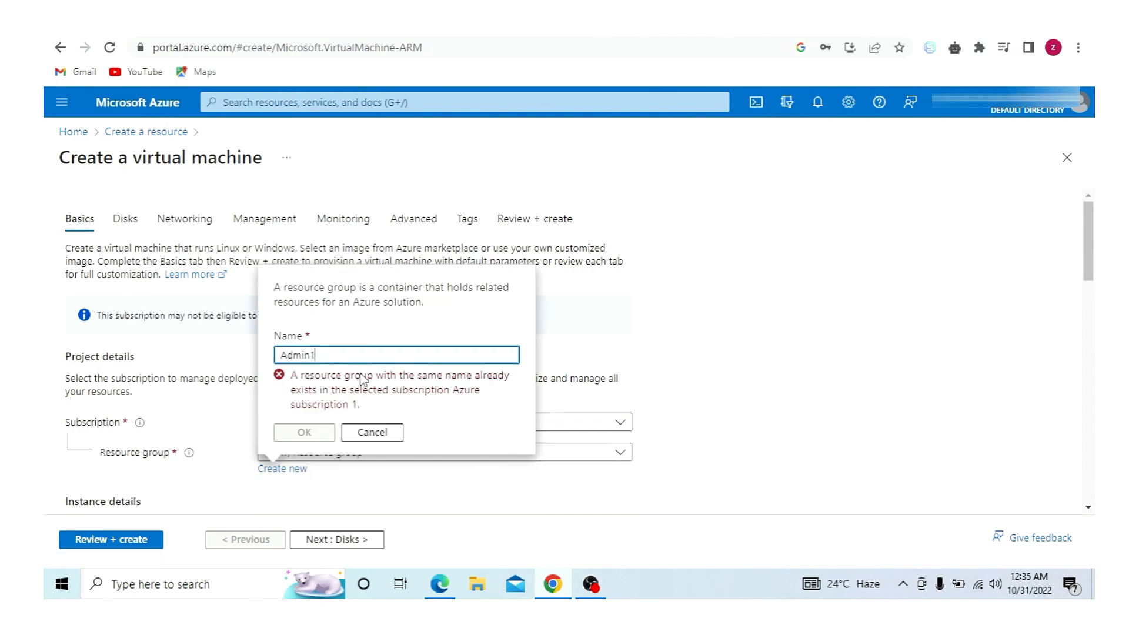
text(1)
key(Return)
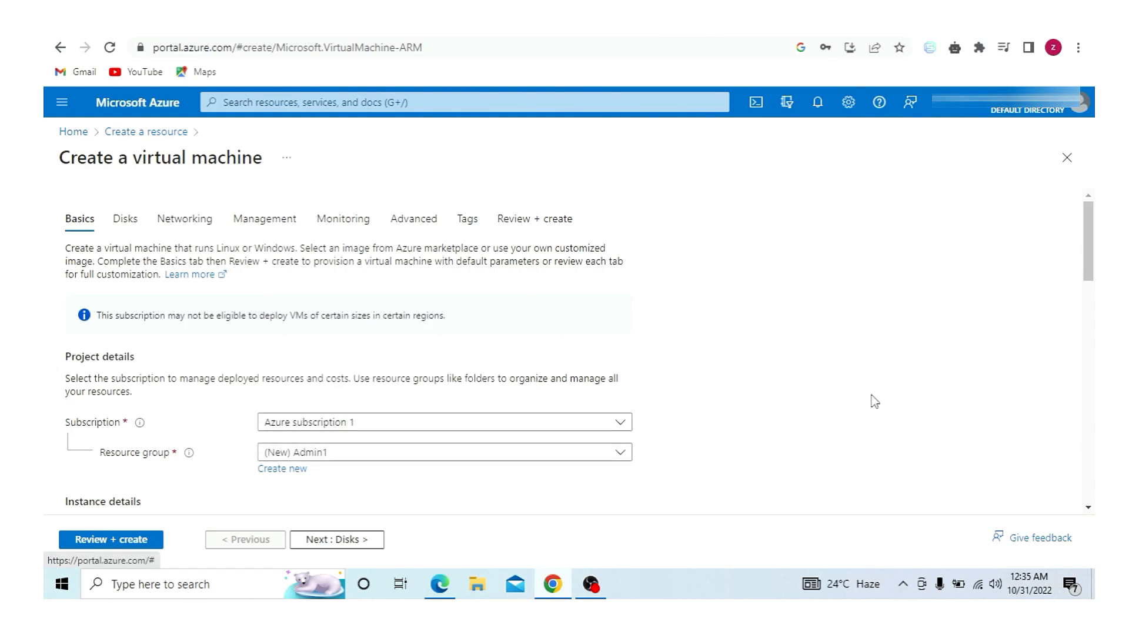
drag(1085, 277, 1084, 324)
- Name the VM Admin and set its region to (Asia Pacific) Central India
click(606, 238)
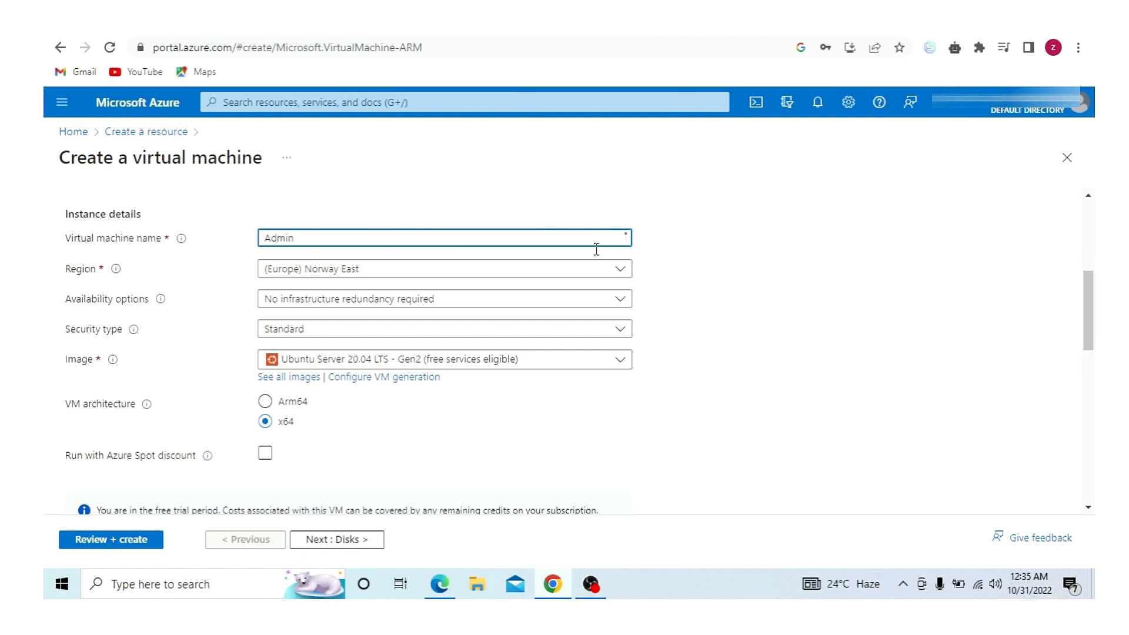
click(527, 271)
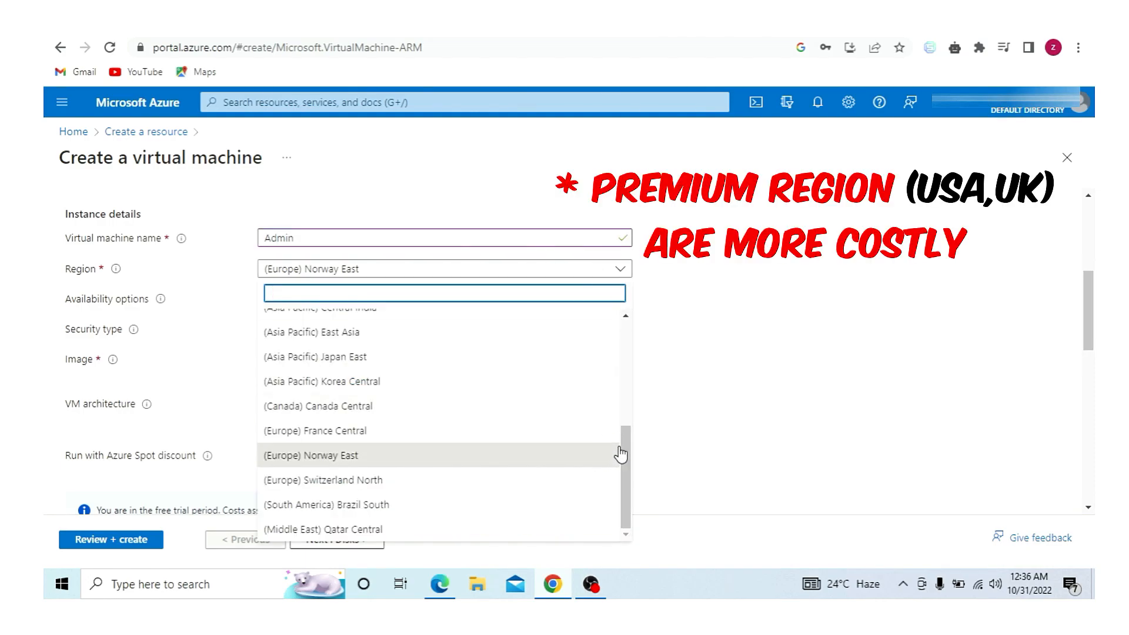
drag(627, 473, 637, 403)
click(478, 475)
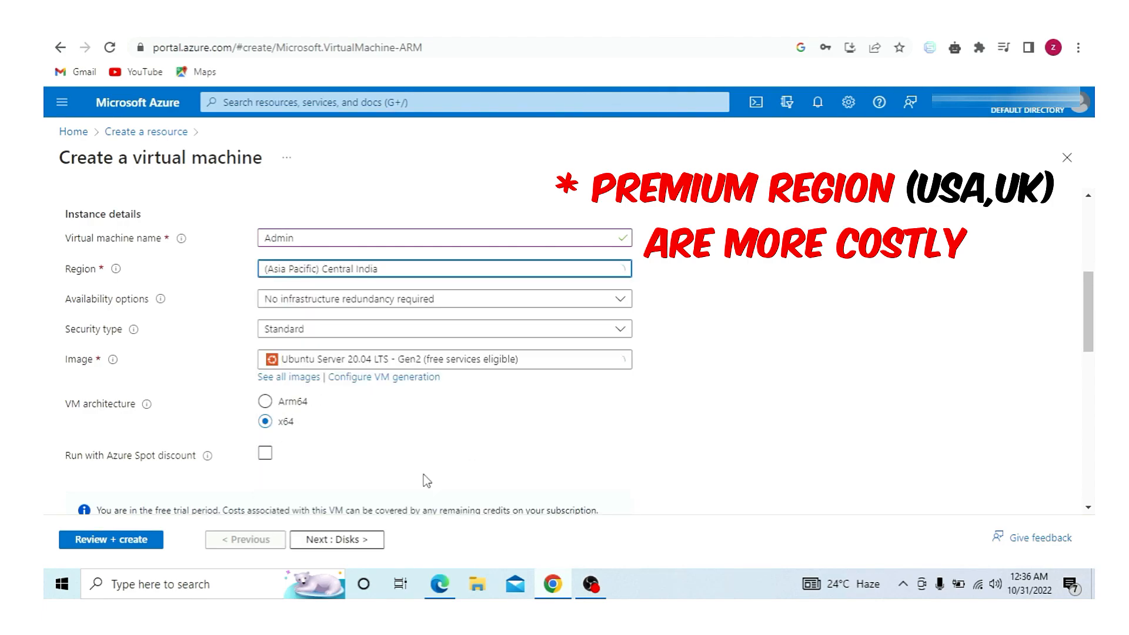
- Choose the Windows 10 Pro, version 21H2 - Gen2 image for the VM
click(619, 366)
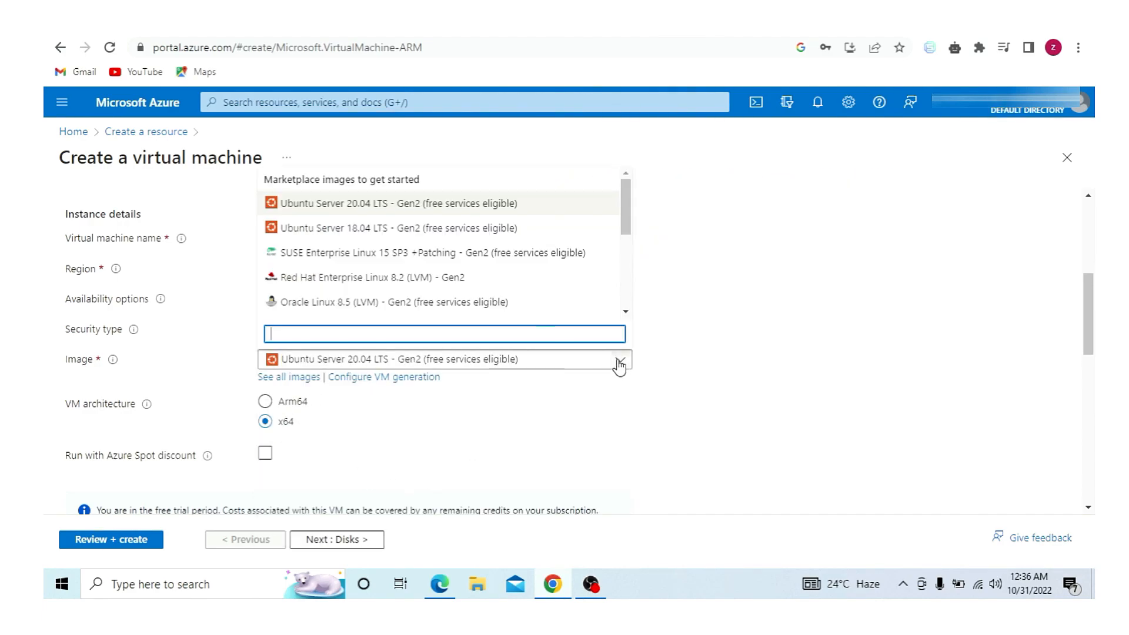
drag(626, 220, 598, 295)
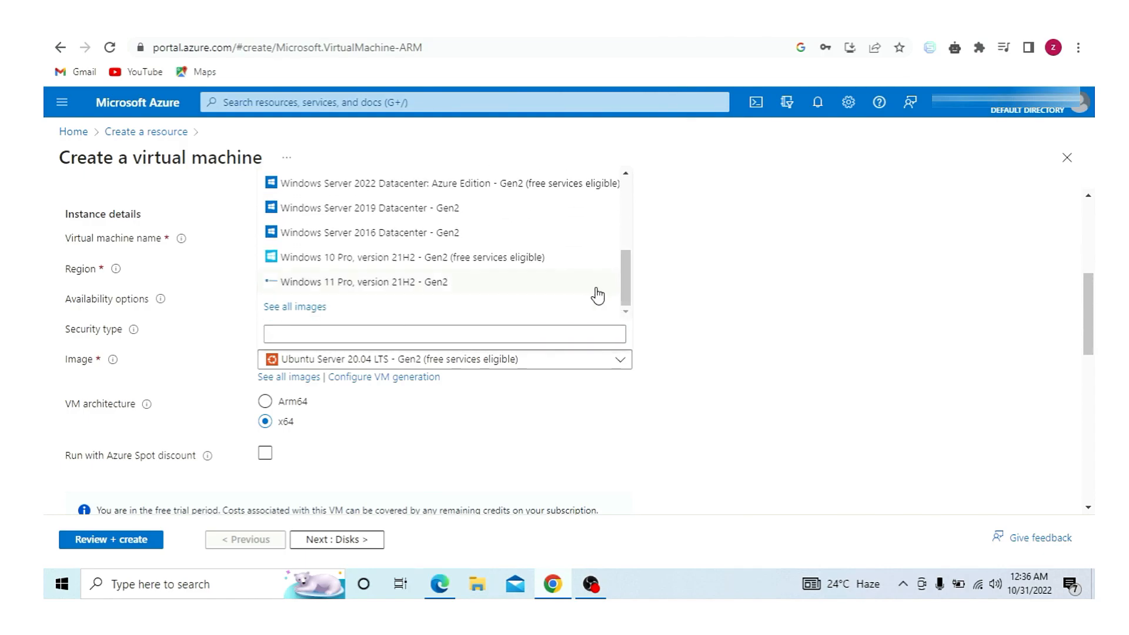
click(542, 262)
scroll(1088, 352, down, 3)
scroll(1092, 376, down, 2)
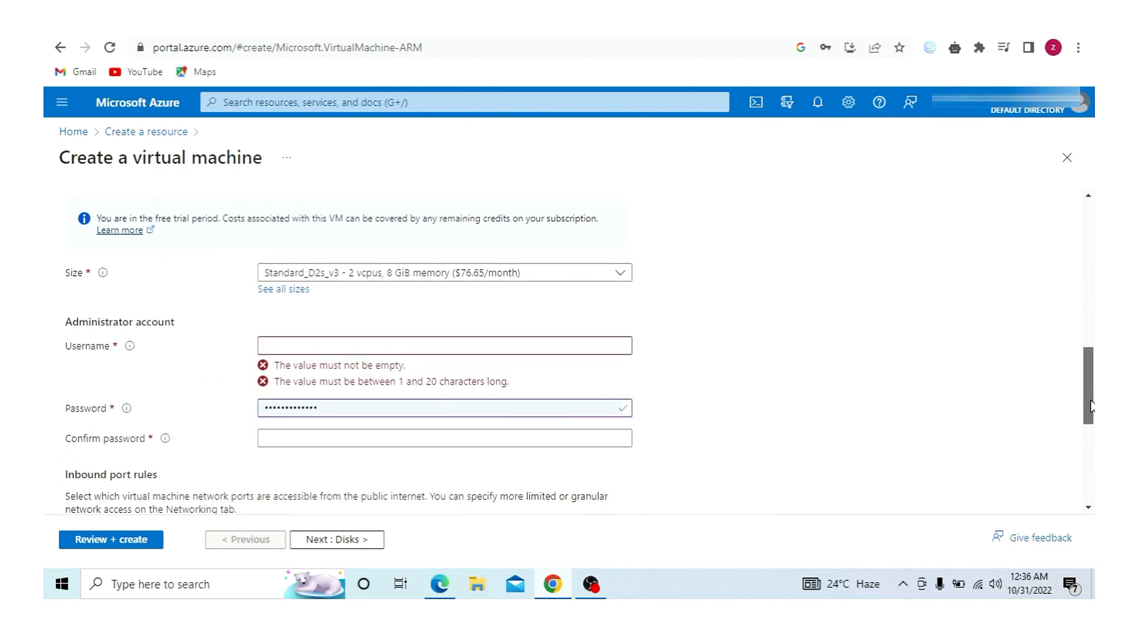
- Pick Standard_E4ads_v5 (4 vCPUs, 32 GiB) from the E-Series v5 sizes list
click(564, 272)
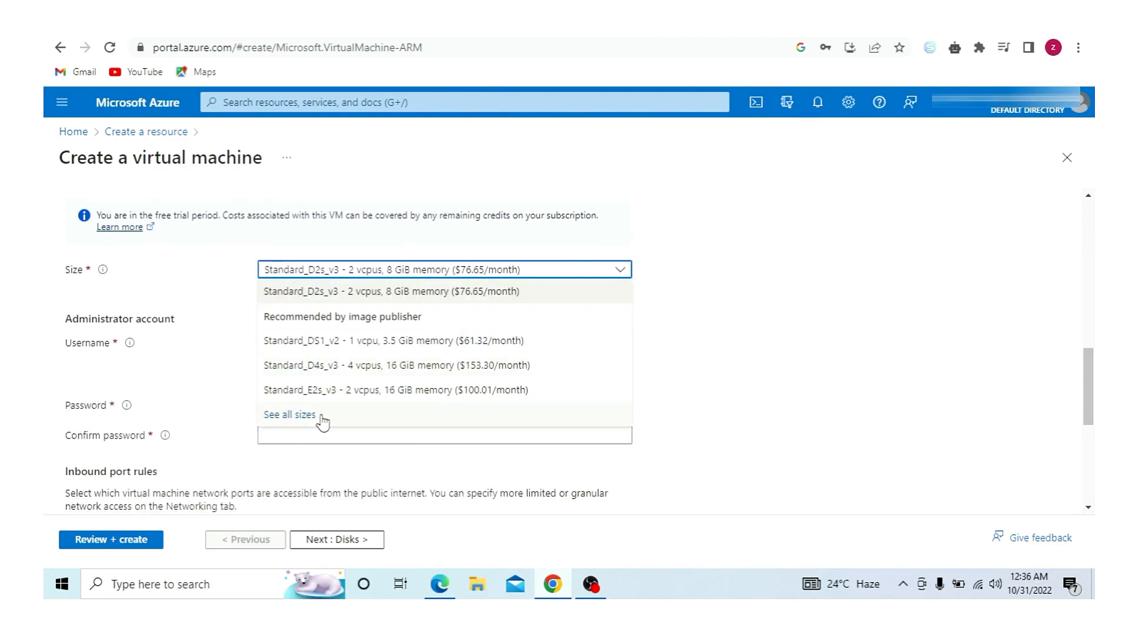
click(301, 418)
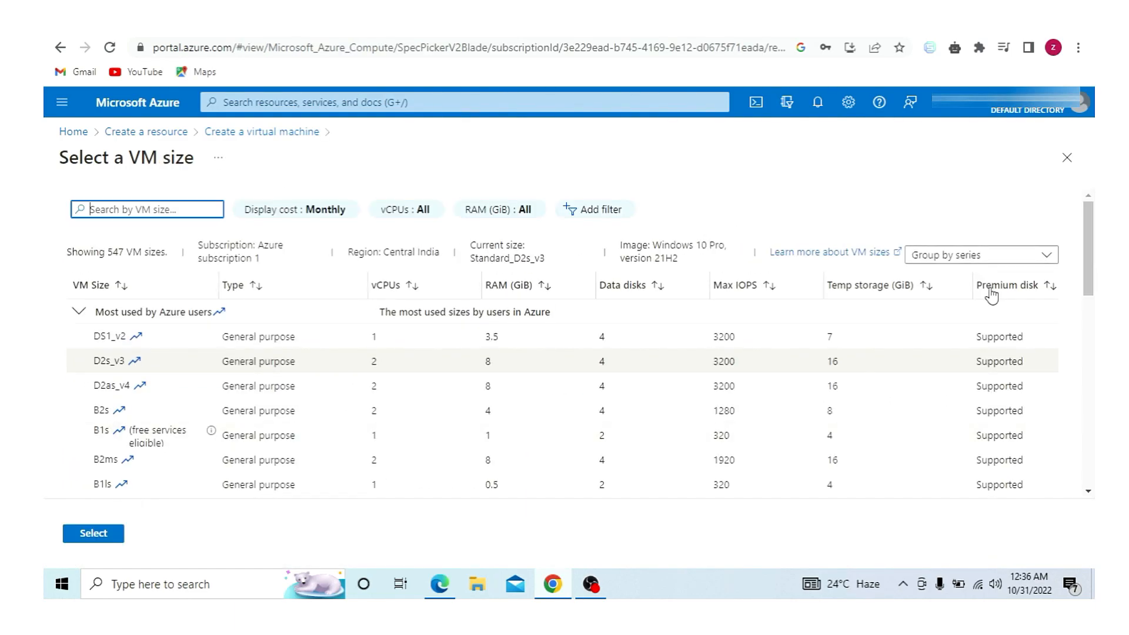
scroll(1087, 293, down, 3)
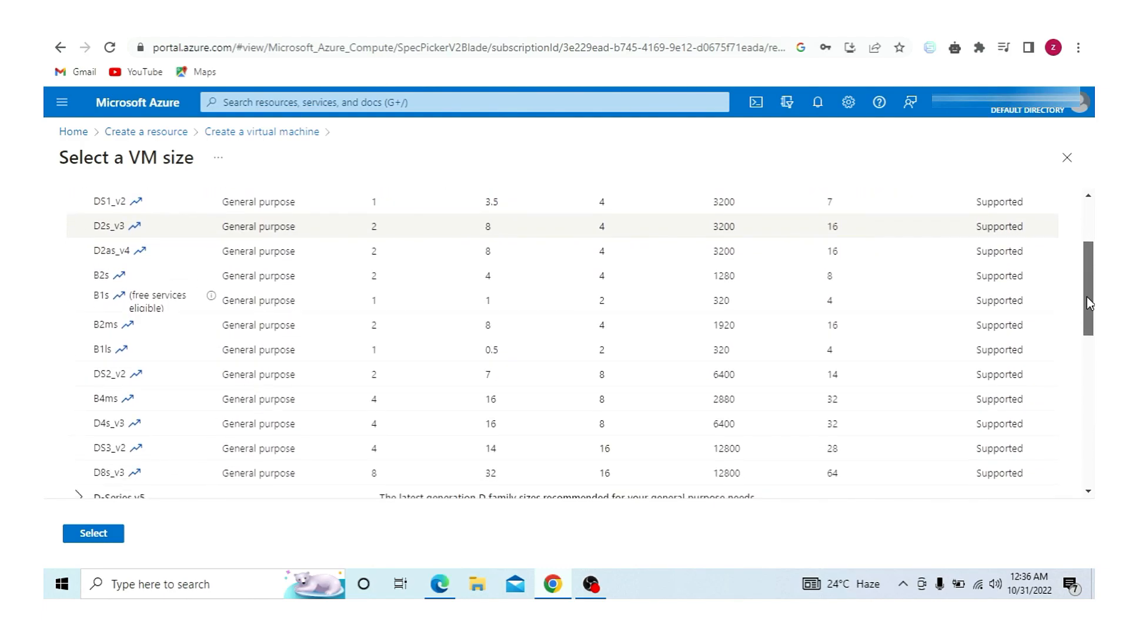
scroll(1086, 294, down, 3)
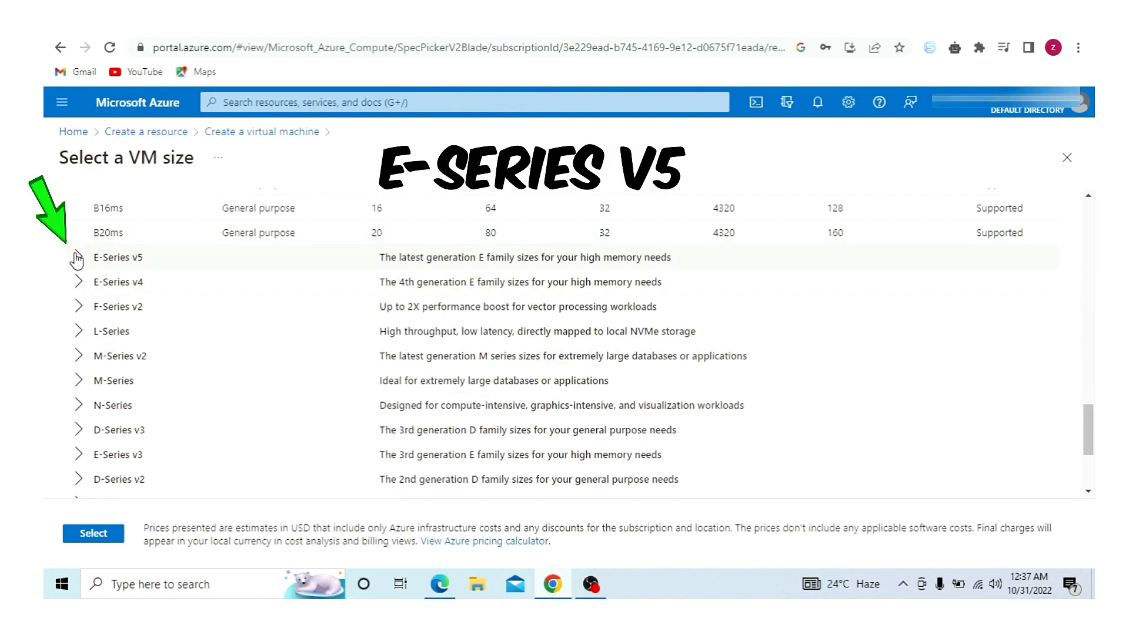
click(77, 259)
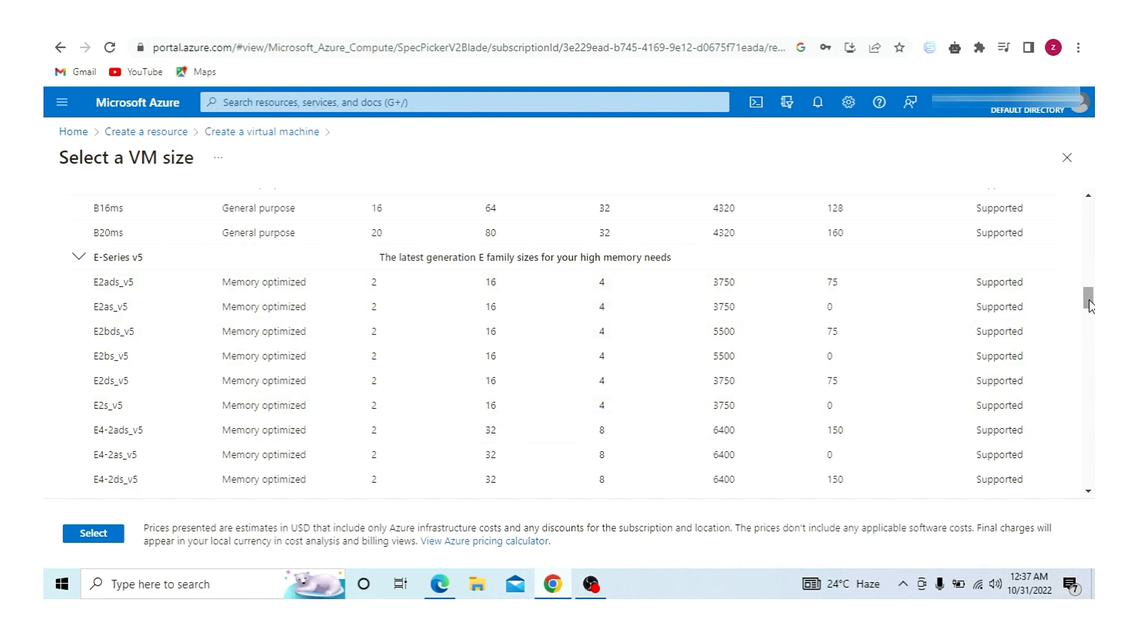
drag(1089, 303, 1090, 318)
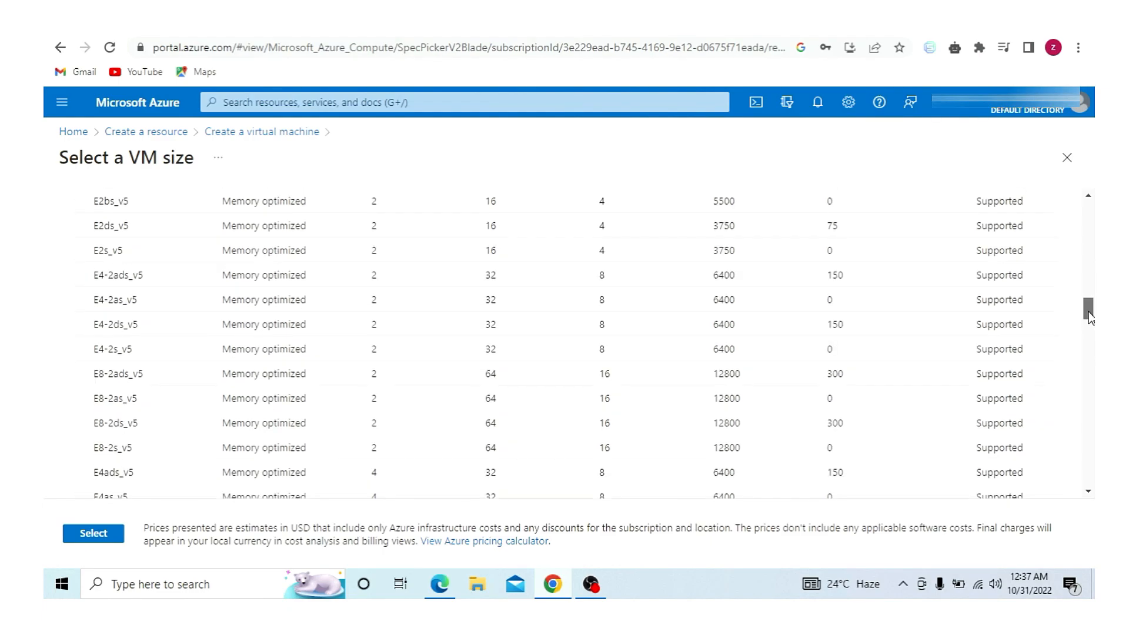
click(444, 477)
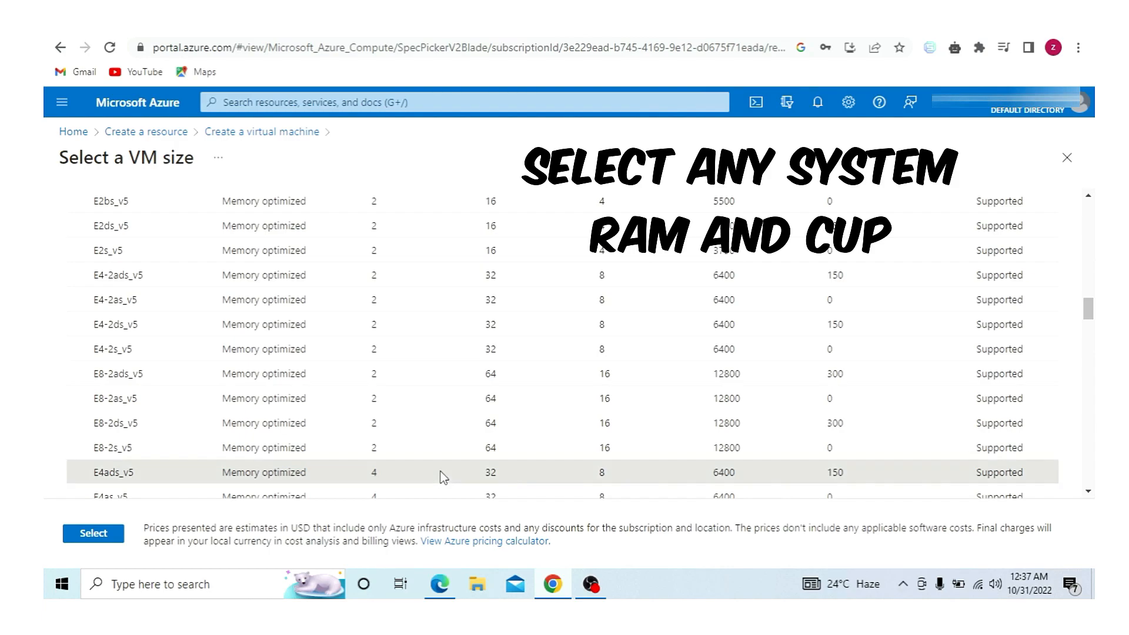
click(94, 534)
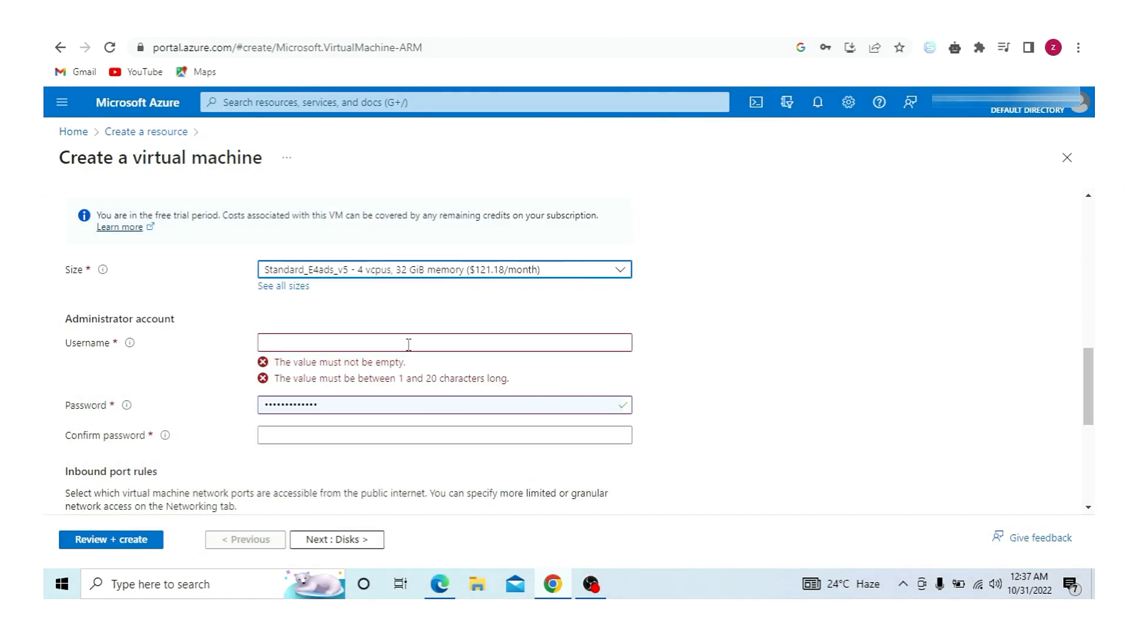
- Enter the administrator username, password and matching confirmation password
click(408, 343)
text(Admin123)
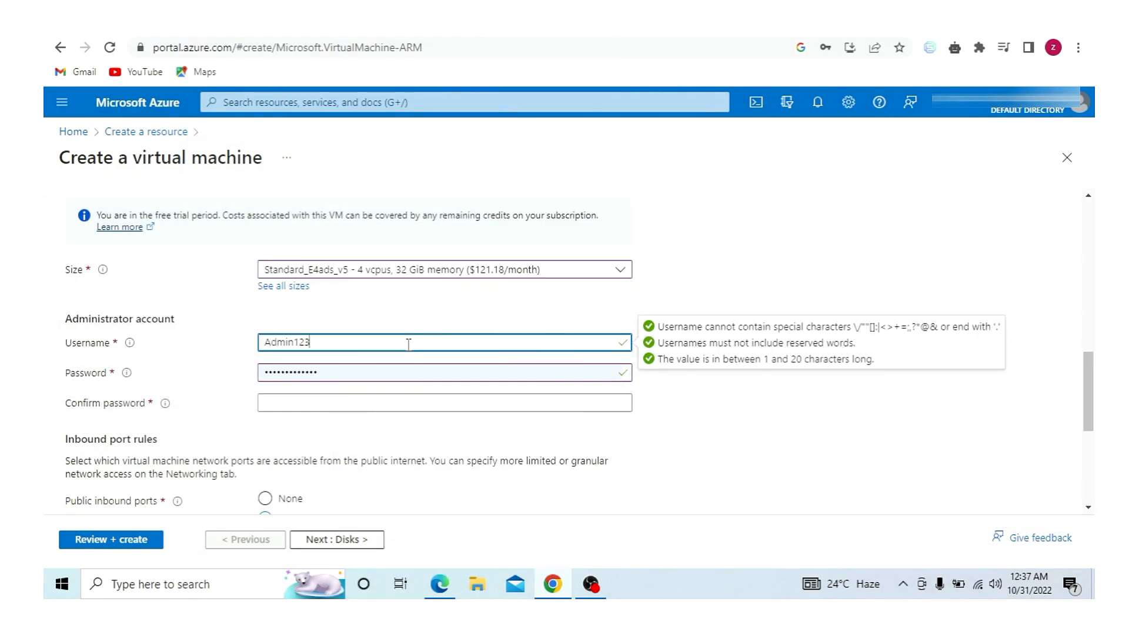
click(393, 372)
drag(394, 372, 227, 365)
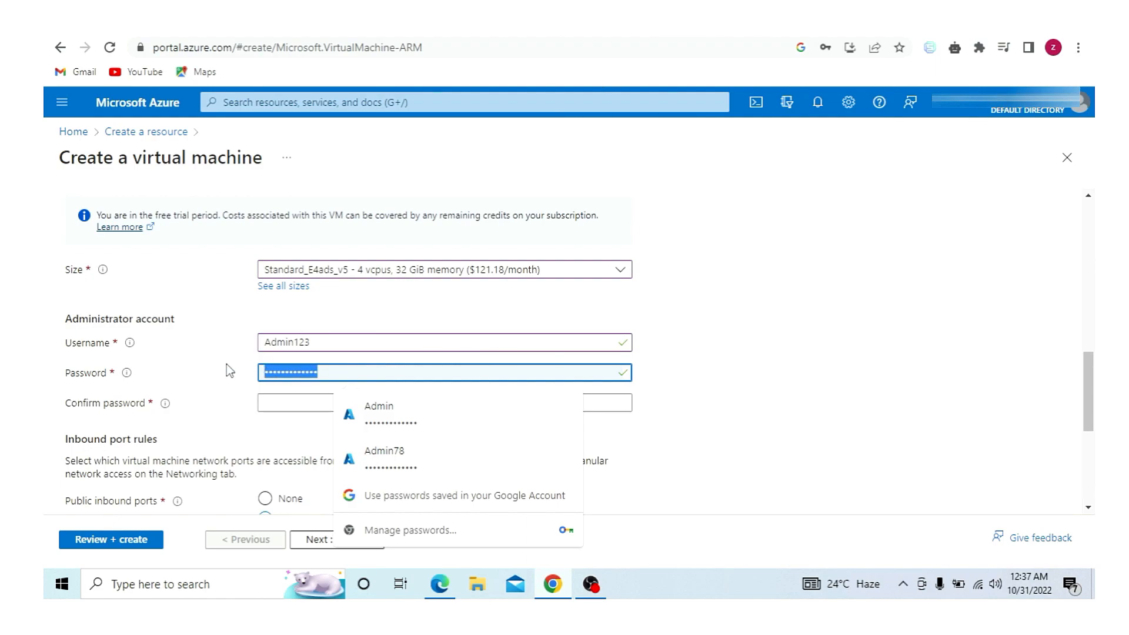
text(Admin)
text(••••)
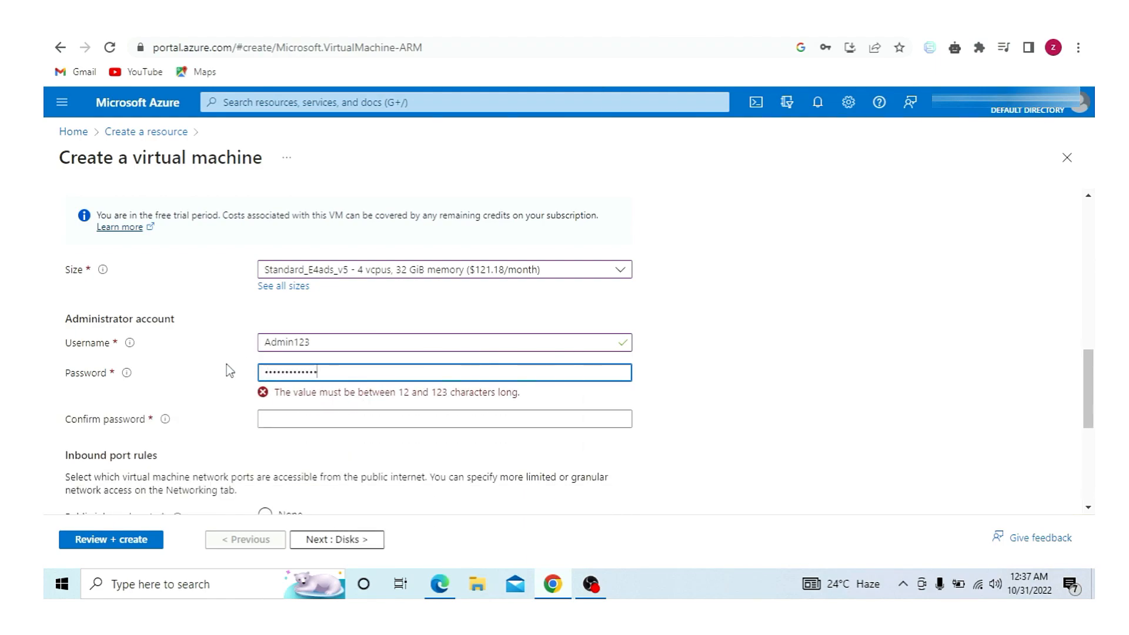
click(285, 403)
text(•••••••••••••)
click(789, 385)
- Confirm the eligible Windows licence, go to Review + create, and save the browser password
drag(1088, 360, 1086, 434)
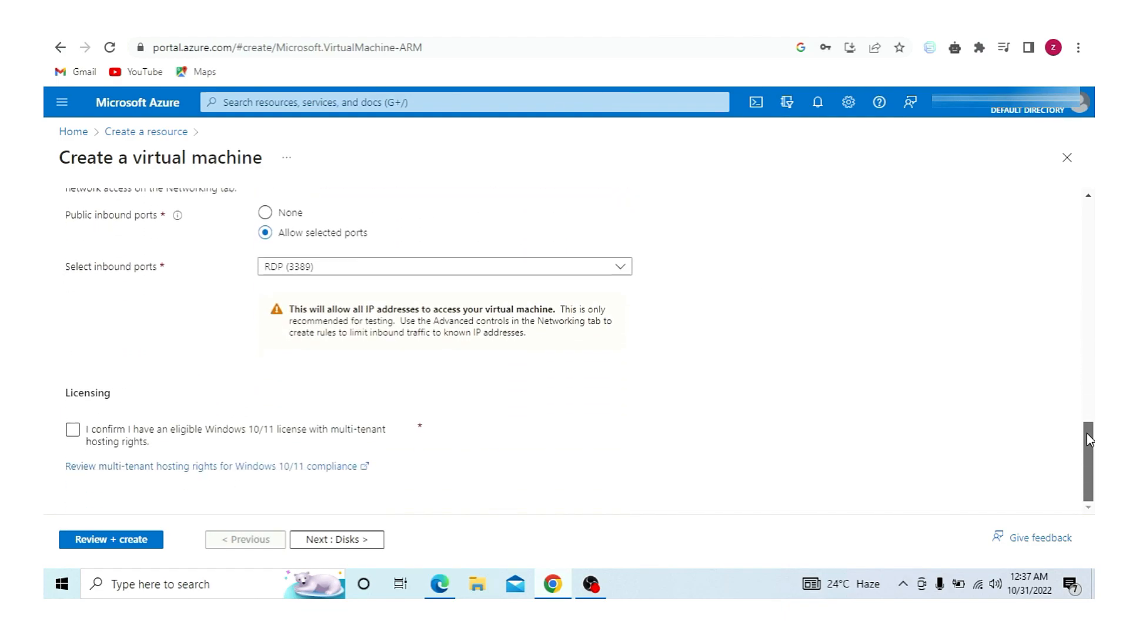
click(73, 431)
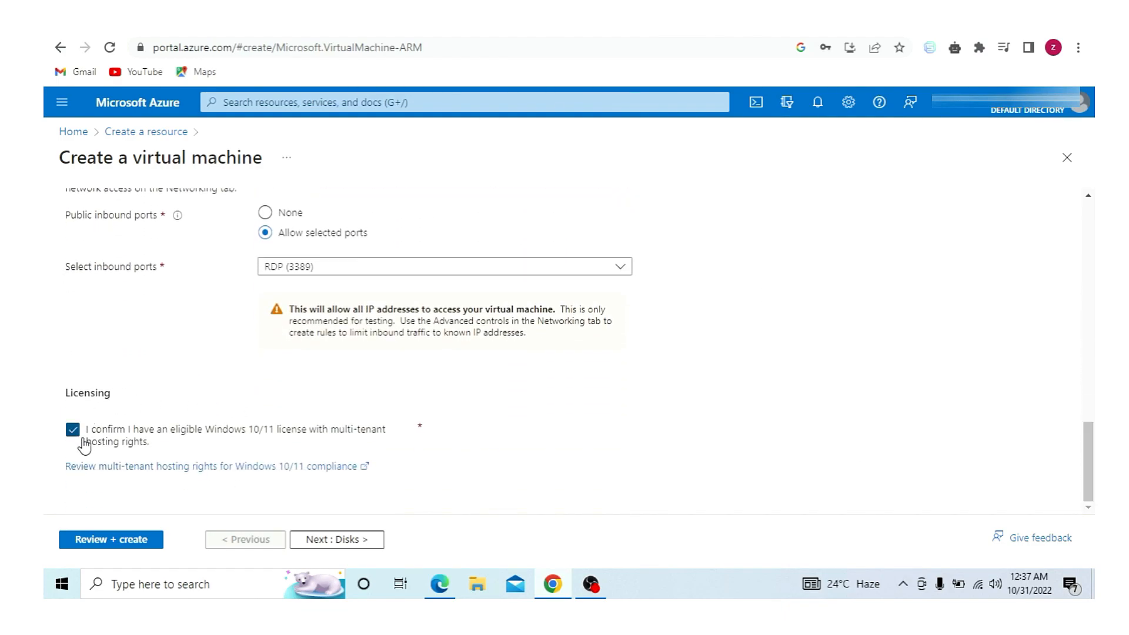
click(132, 541)
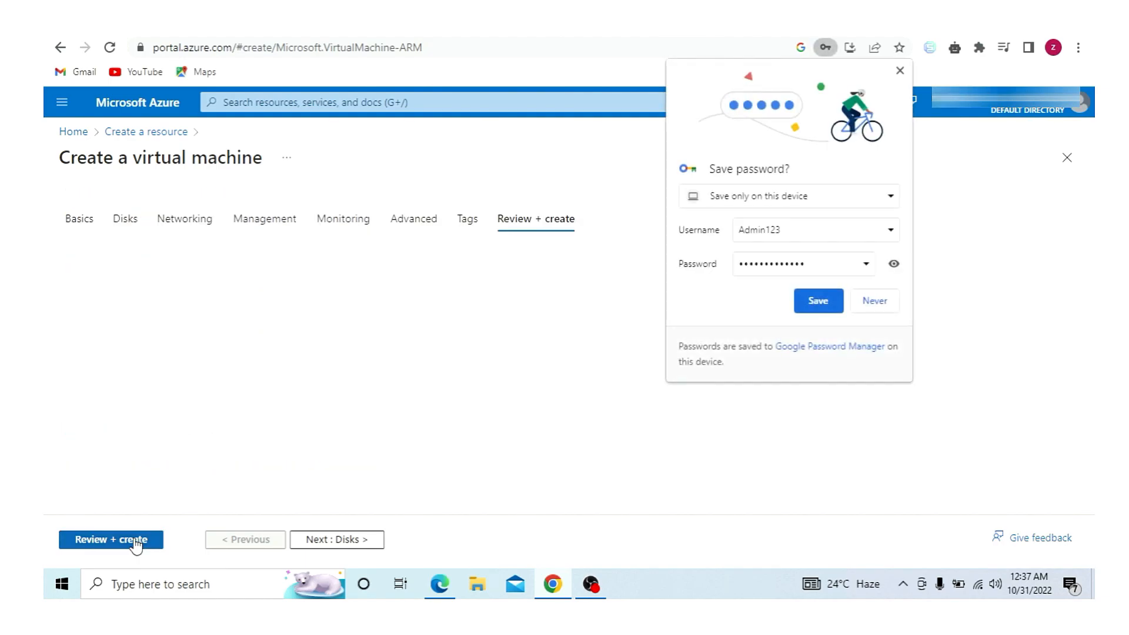
click(706, 267)
- Create the VM, open the deployed Admin resource, and copy its public IP address
click(827, 303)
drag(1087, 281, 103, 559)
click(105, 548)
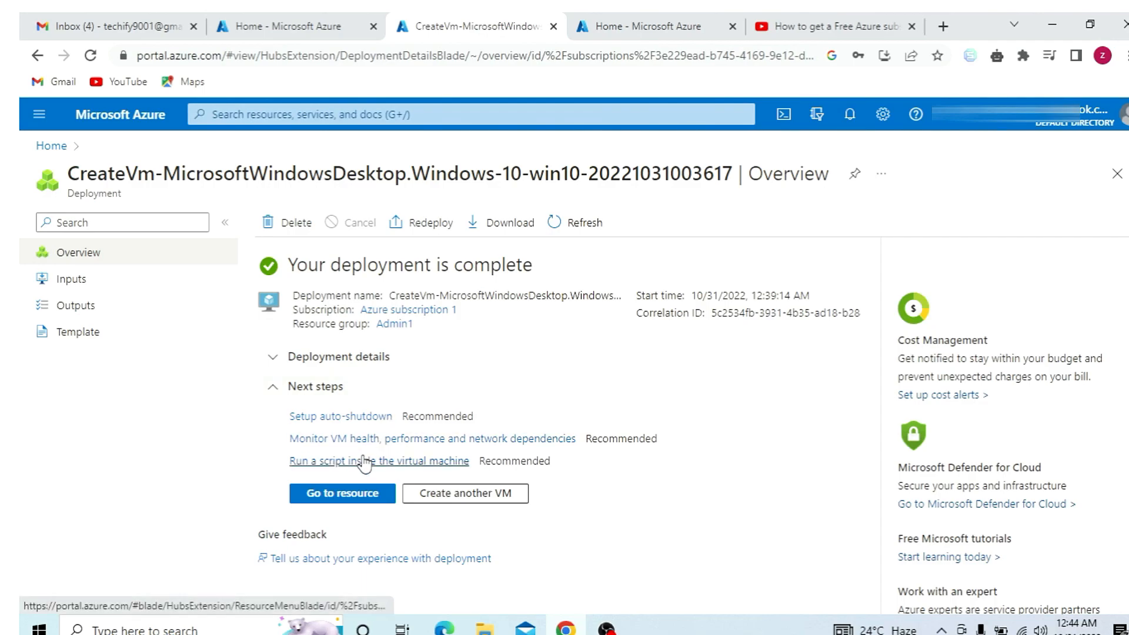
click(338, 495)
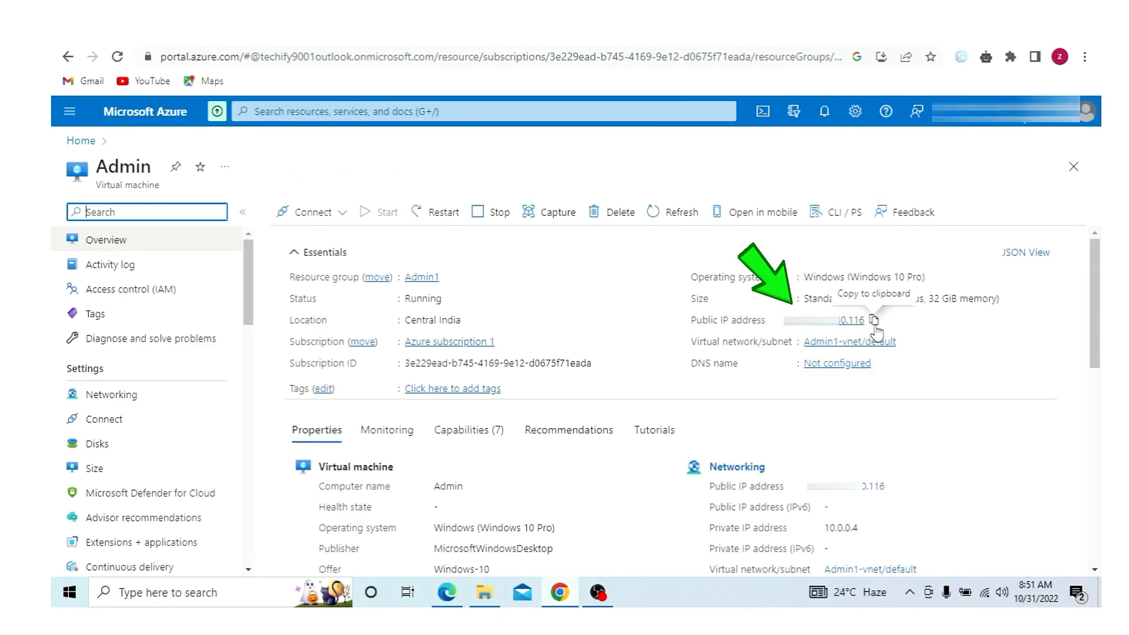
click(874, 321)
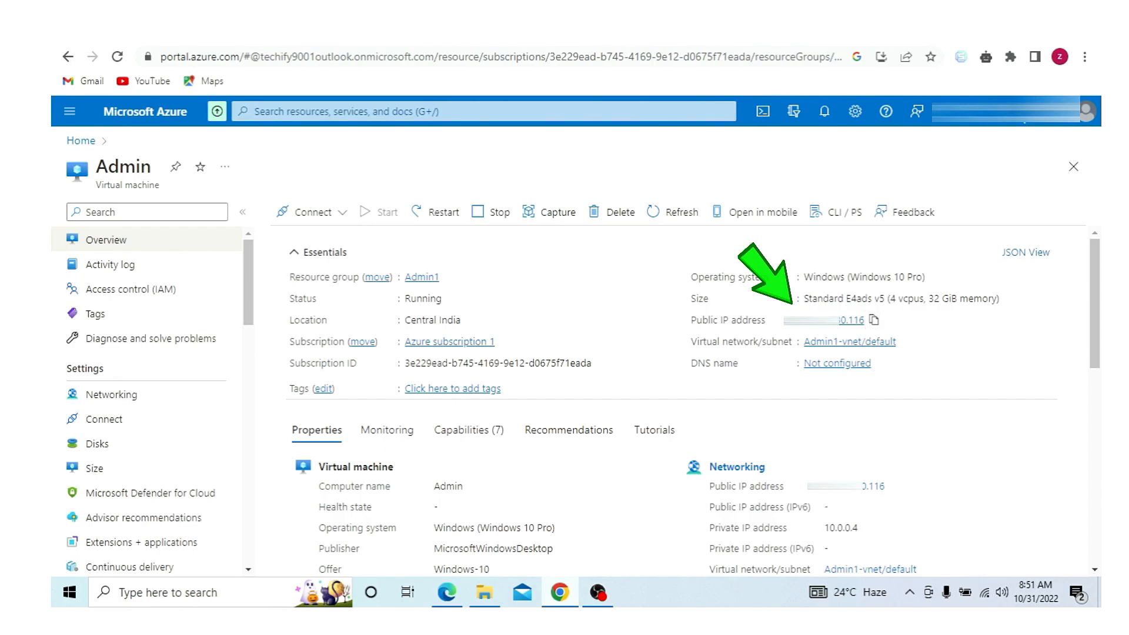
- Launch Remote Desktop Connection via an 'rdp' search and paste the VM's IP address
key(super+d)
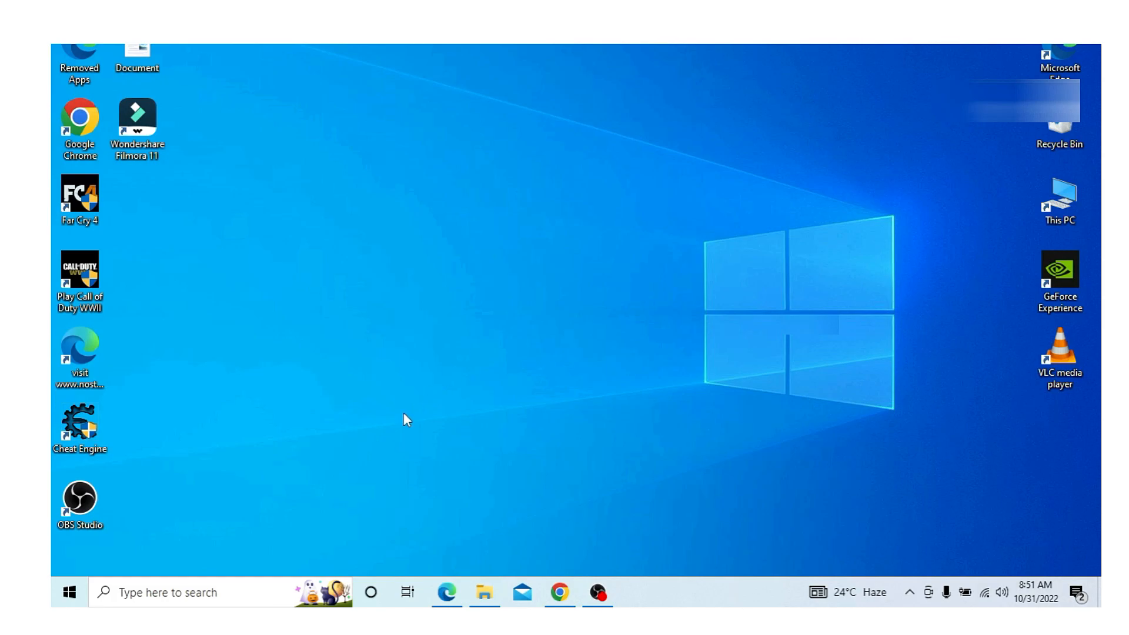
click(200, 597)
text(rdp)
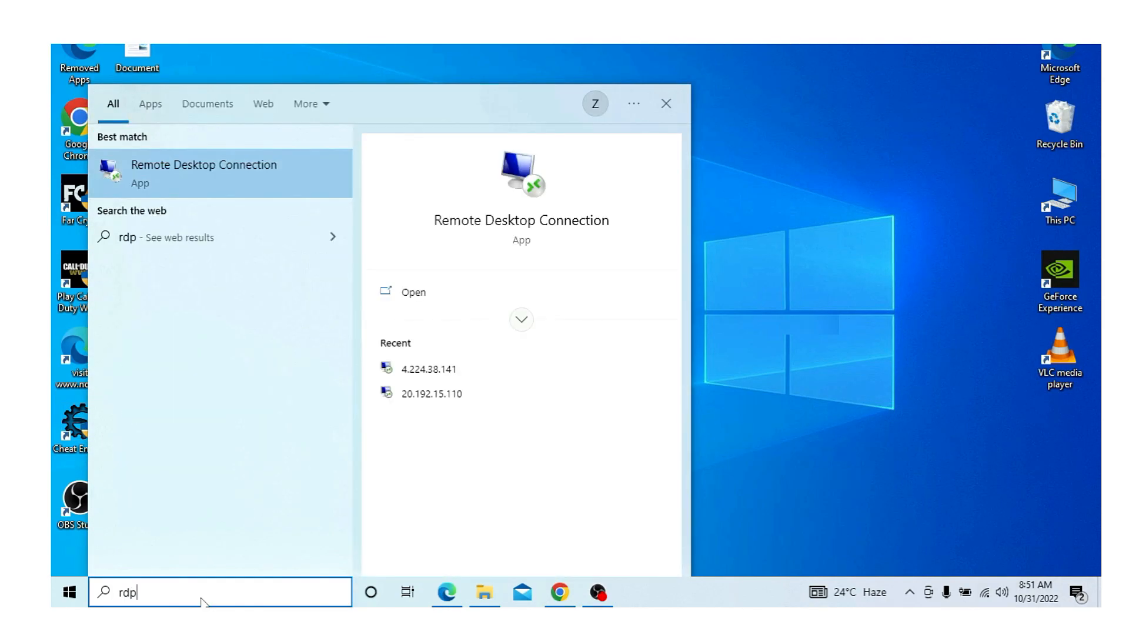
key(Return)
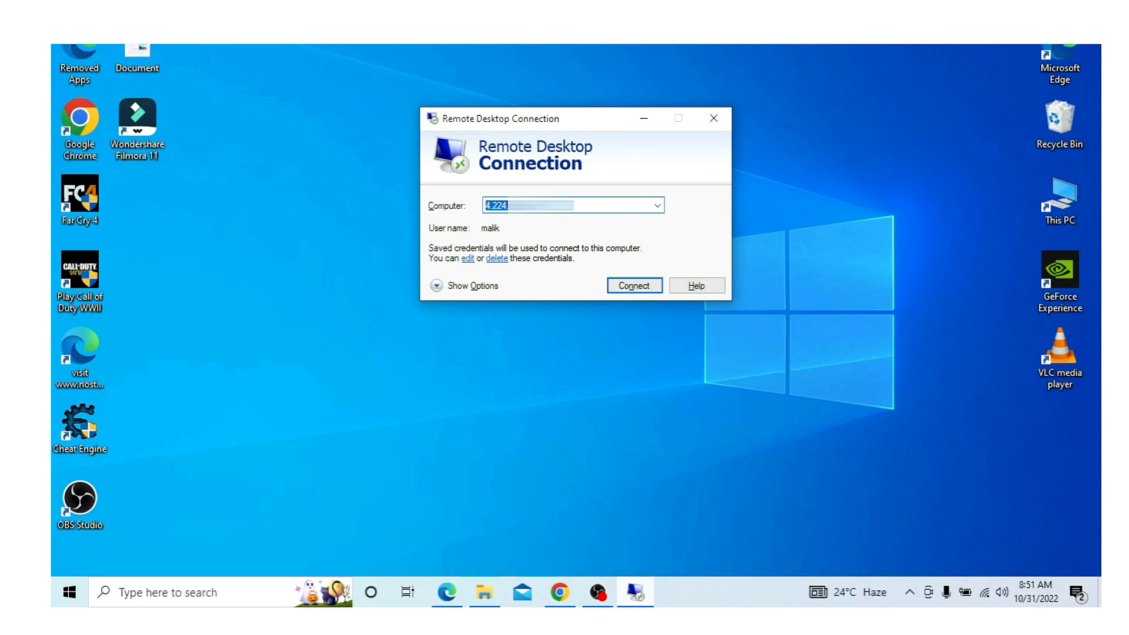
key(ctrl+v)
- Connect to the VM and sign in with the administrator username and password
click(619, 284)
text(Admin123)
click(536, 229)
text(•••••••••••••)
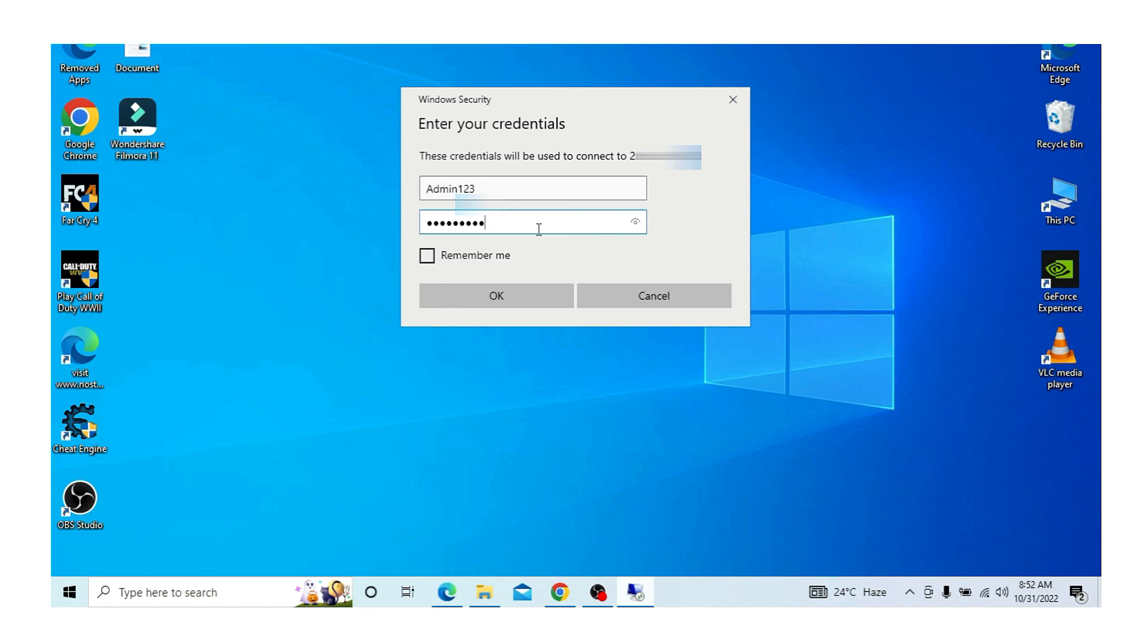
click(517, 299)
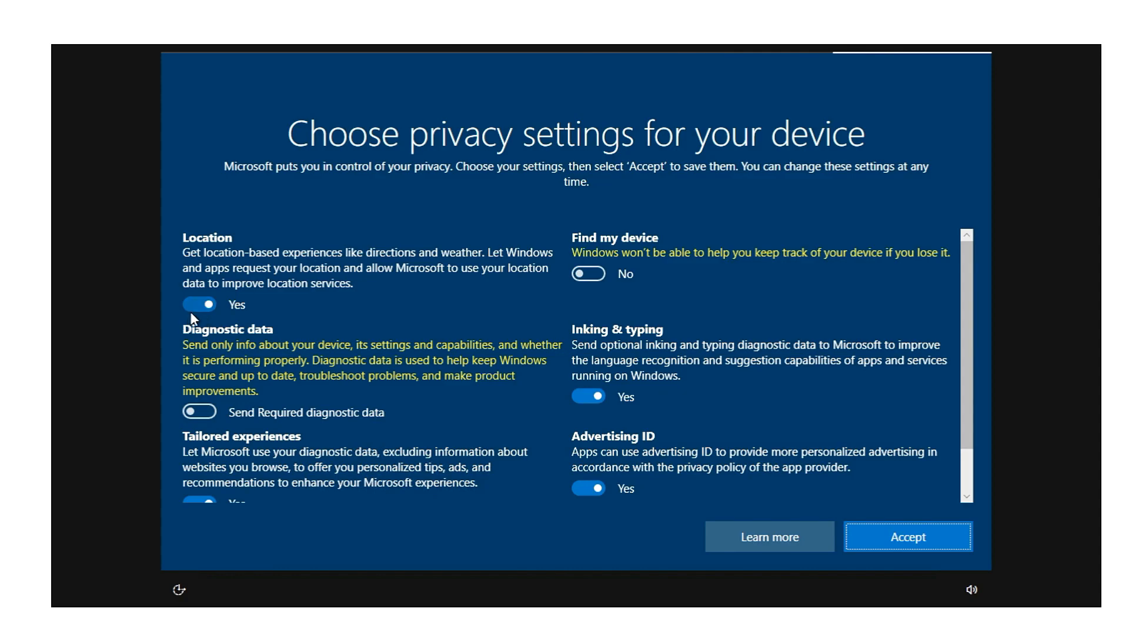
- Turn off Location and Advertising ID in the VM's privacy settings and accept them
key(space)
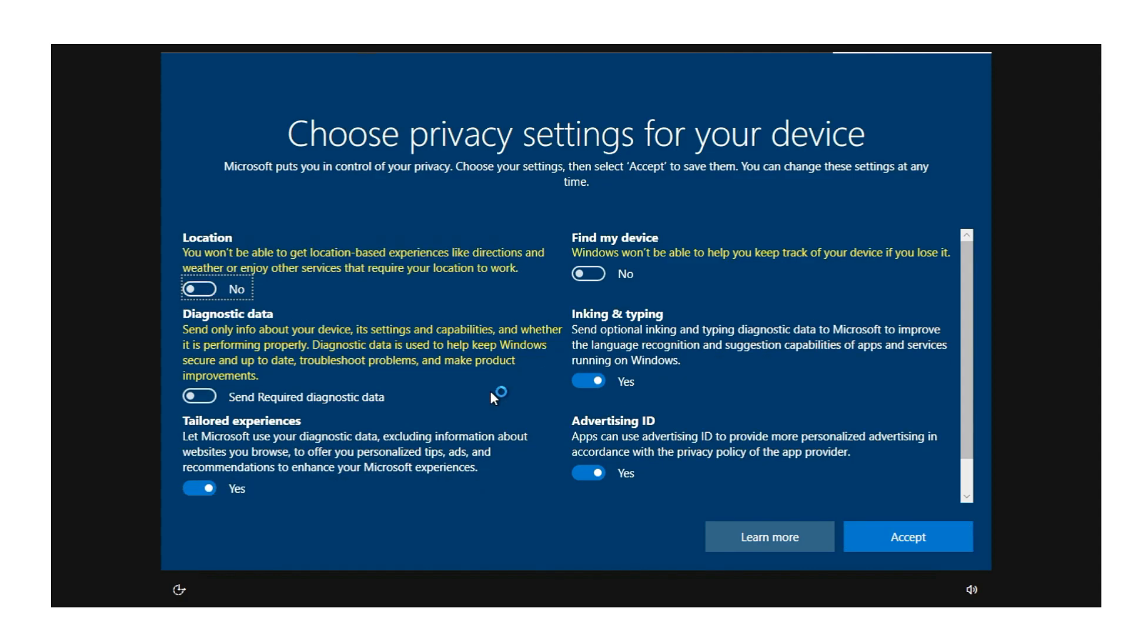
click(586, 471)
click(911, 535)
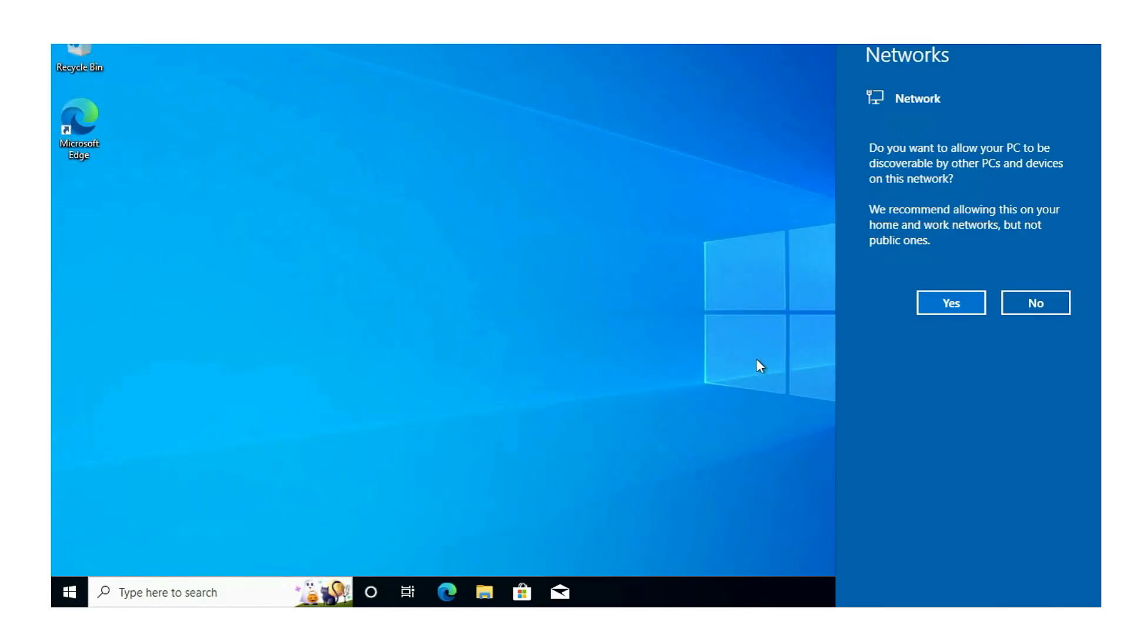
- Answer the network discoverability prompt and refresh the remote Windows 10 desktop
click(949, 306)
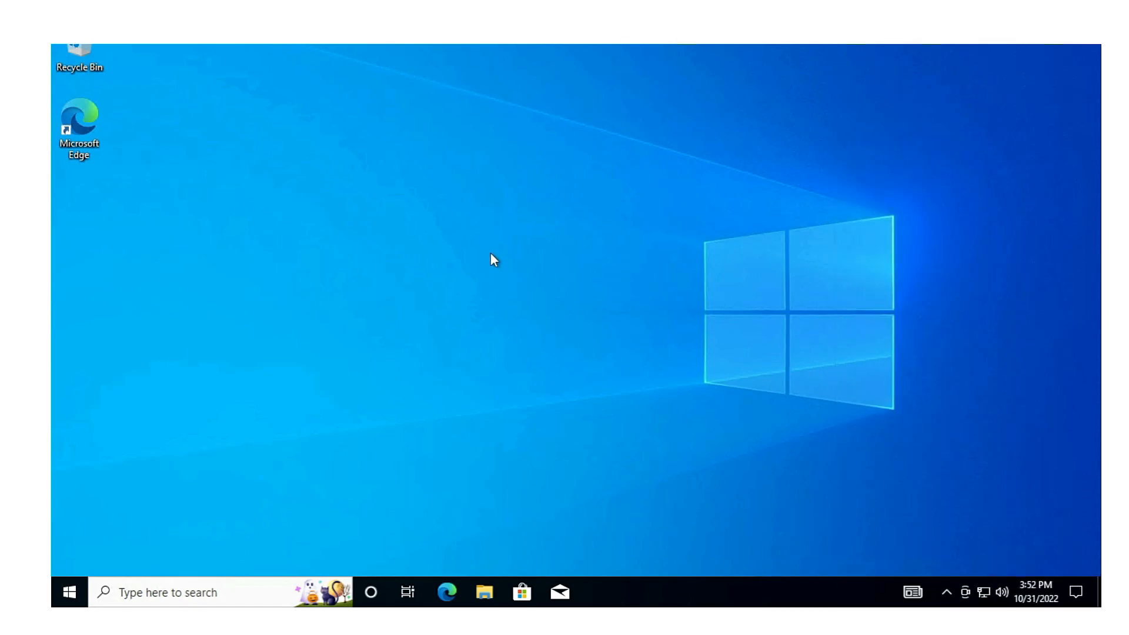
right_click(511, 259)
click(555, 292)
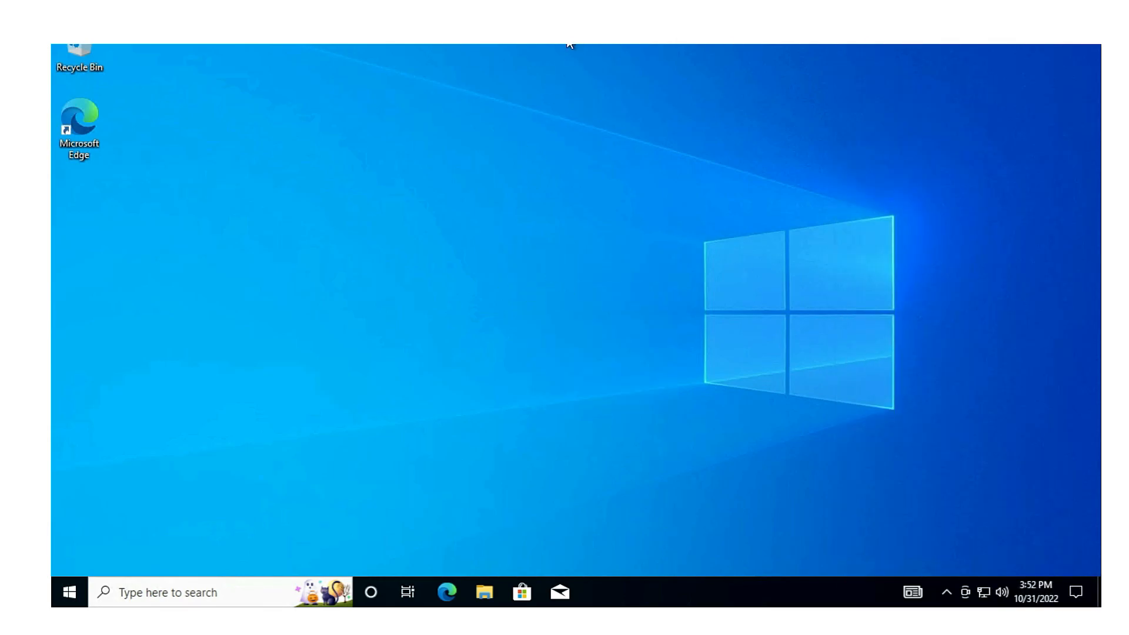